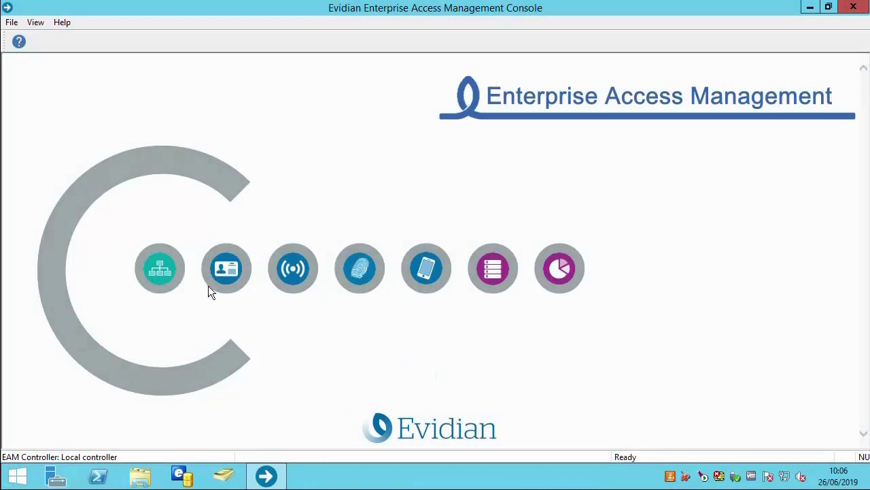
Add controller.domain.com:9765 as a Self Service Password Request server in the Default Access Point Security Profile and apply the change.
left_click(159, 268)
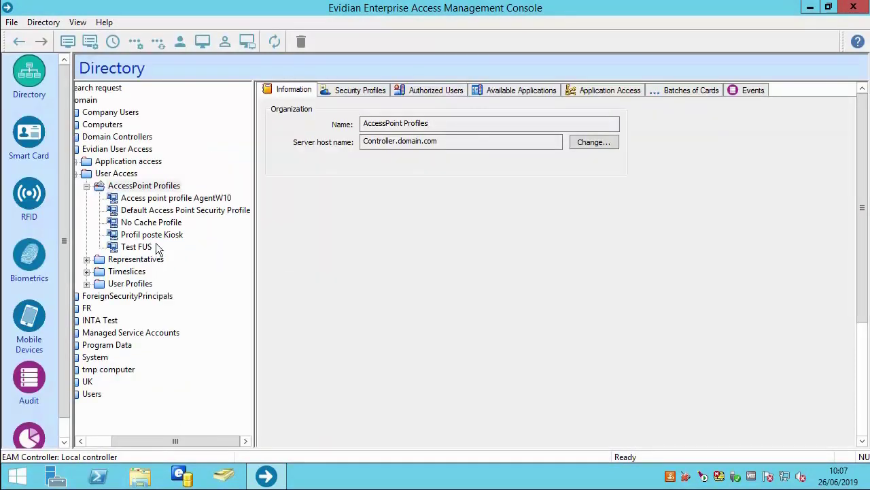
left_click(158, 212)
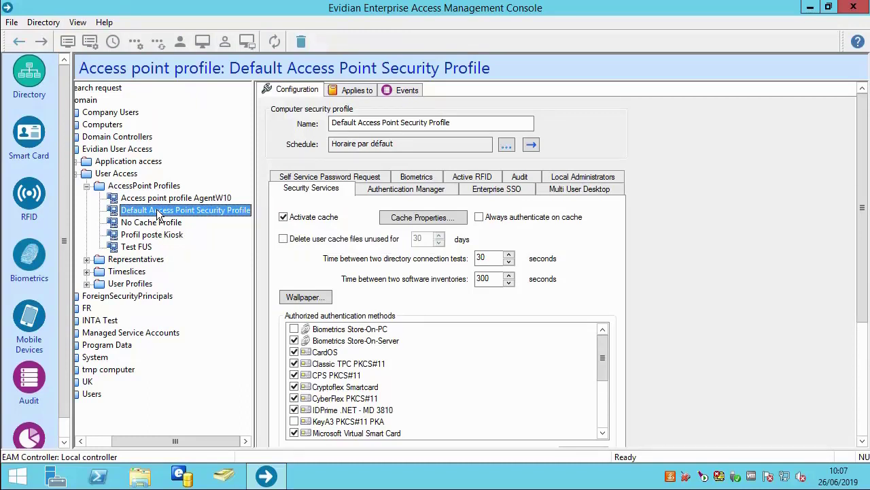
left_click(299, 179)
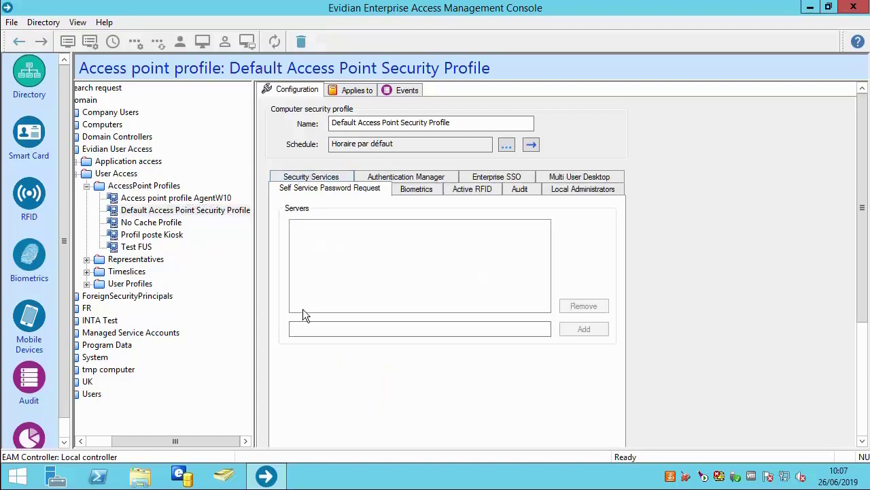
left_click(306, 327)
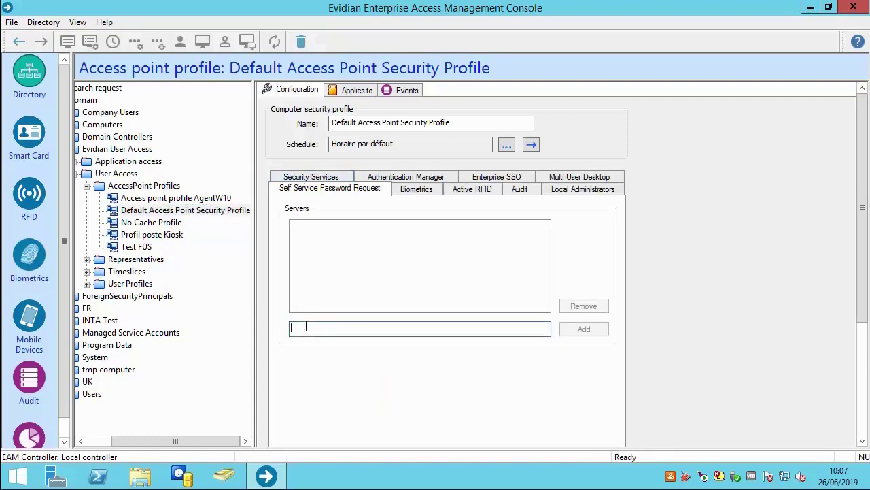
type("controller.")
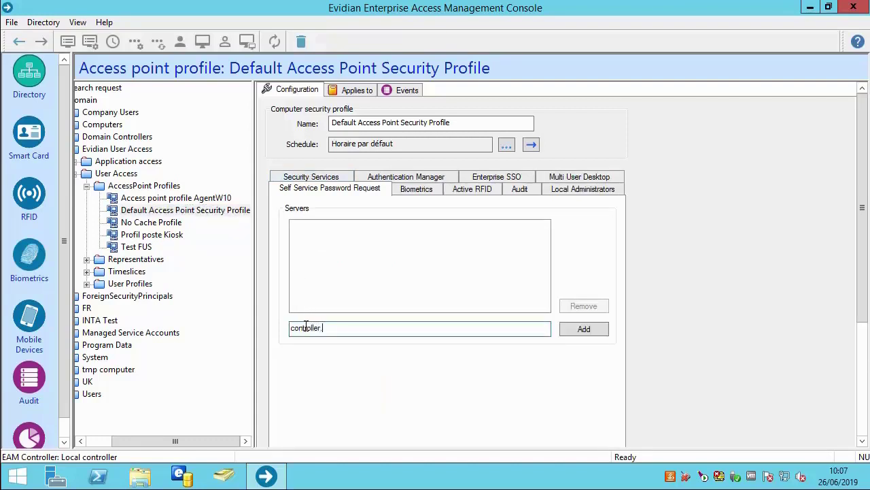
type("domain.com:")
type("9765")
left_click(580, 330)
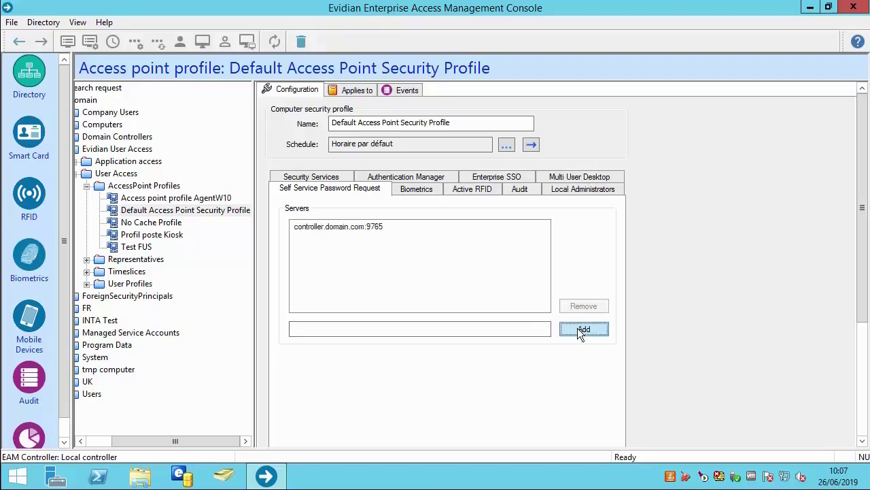
left_click_drag(860, 270, 869, 340)
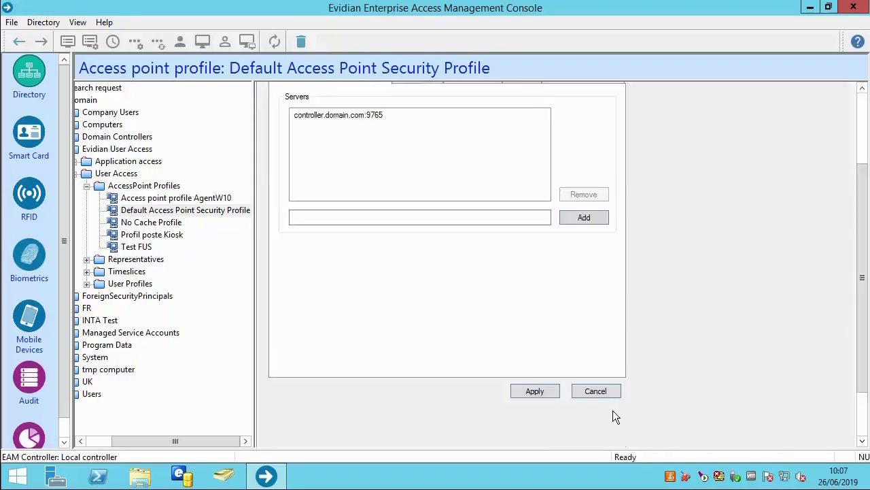
left_click(535, 391)
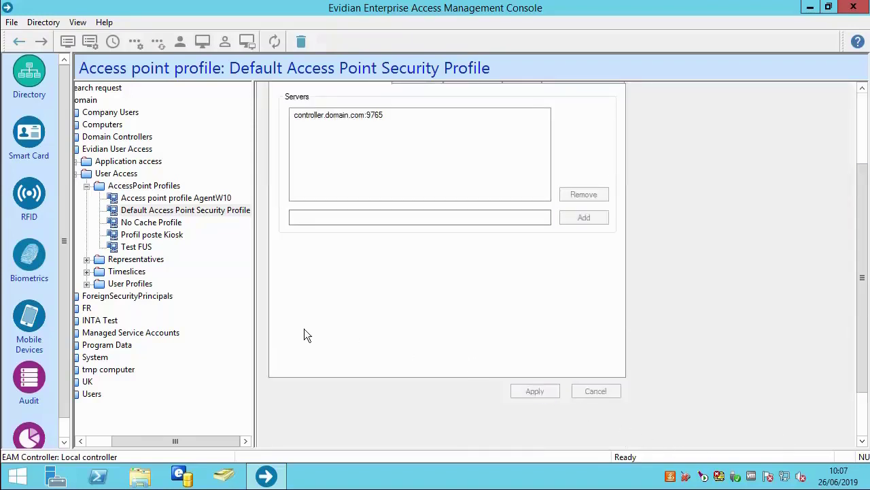
In the Default User Security Profile, set the availability of SSPR with Security Questions to Always available.
left_click(87, 283)
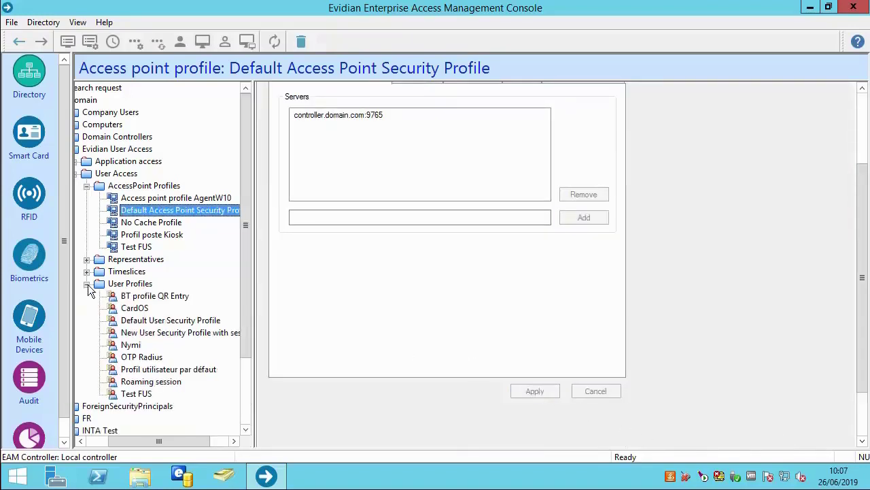
left_click(139, 321)
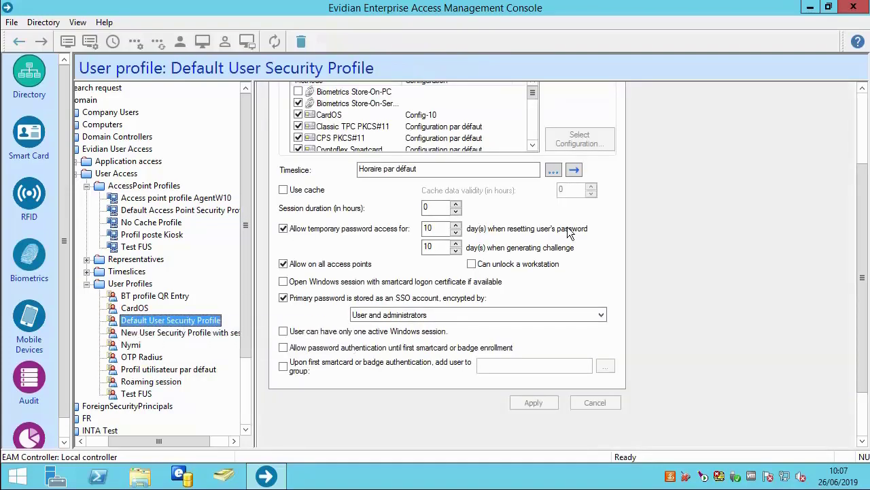
left_click_drag(862, 188, 855, 112)
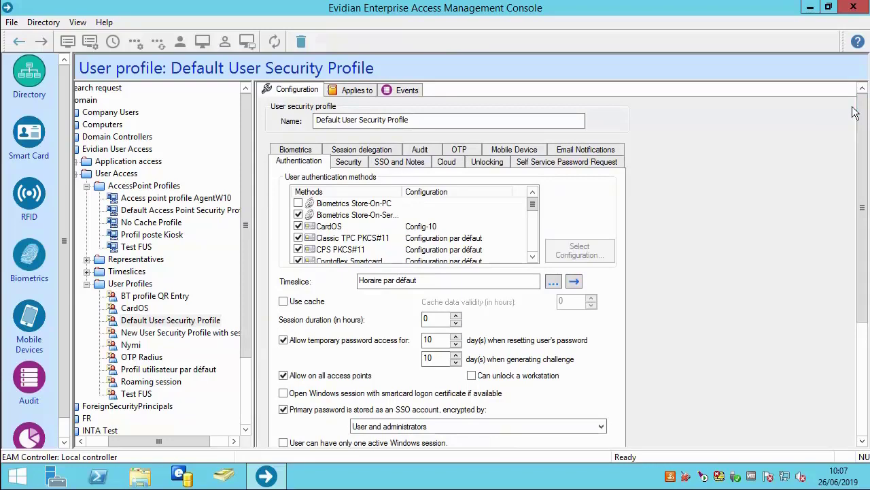
left_click(589, 162)
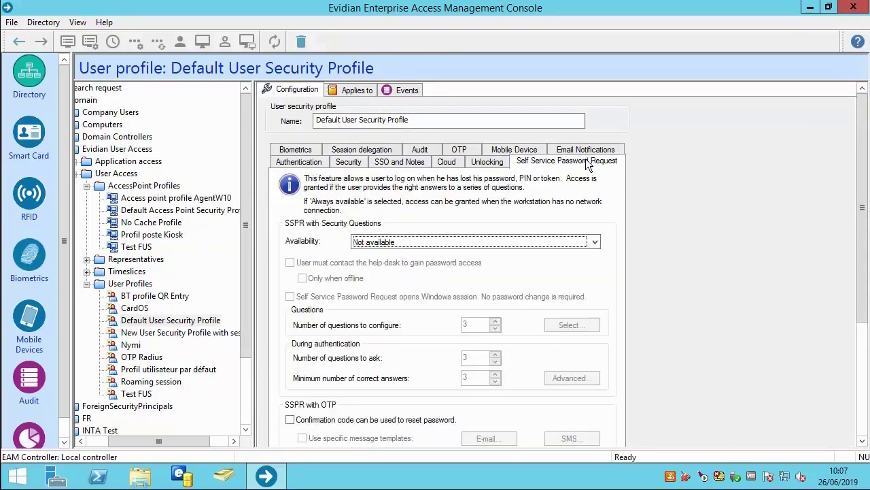
left_click(468, 242)
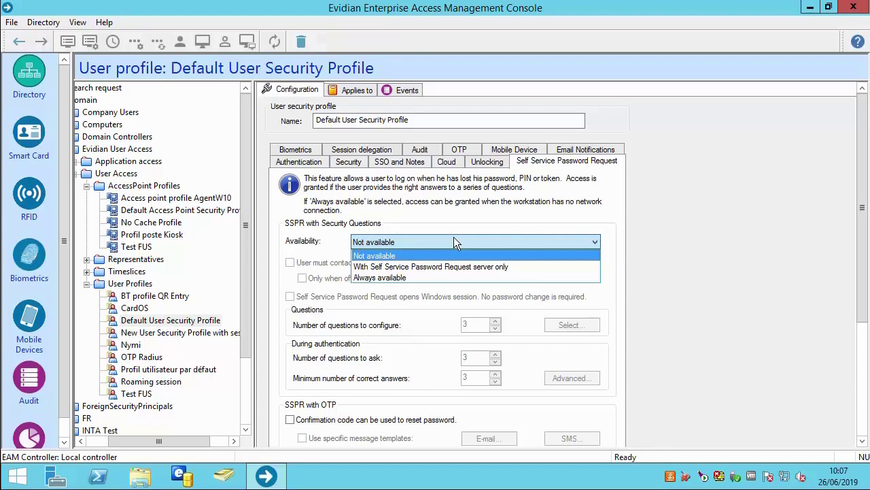
left_click(417, 277)
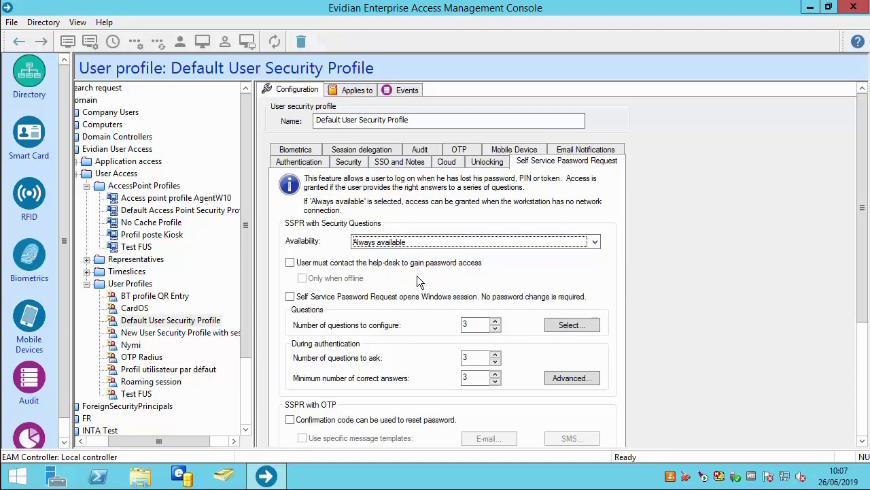
Add the French translation "Quel est votre film préféré" to the existing security question "Favourite Movie?" and apply it.
left_click(561, 324)
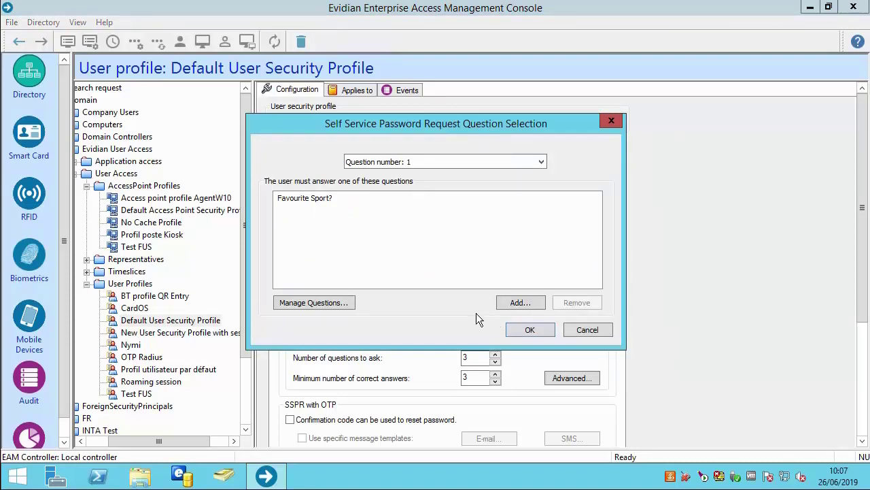
left_click(327, 303)
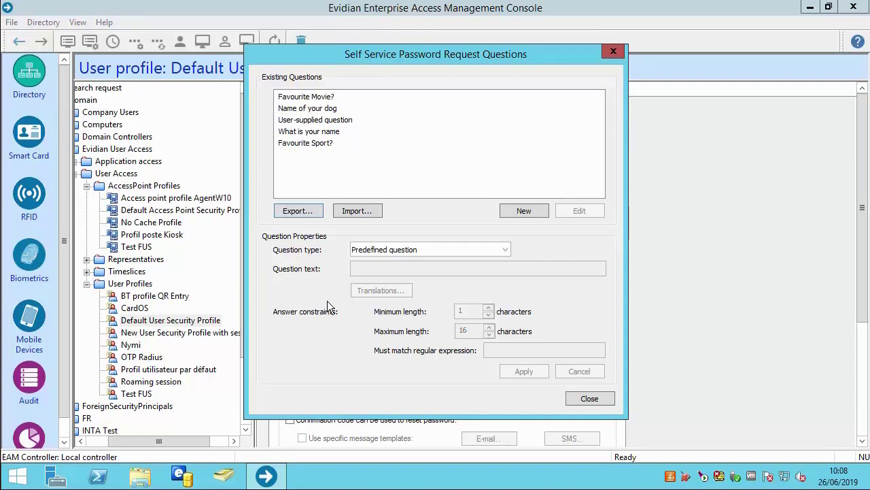
left_click(298, 99)
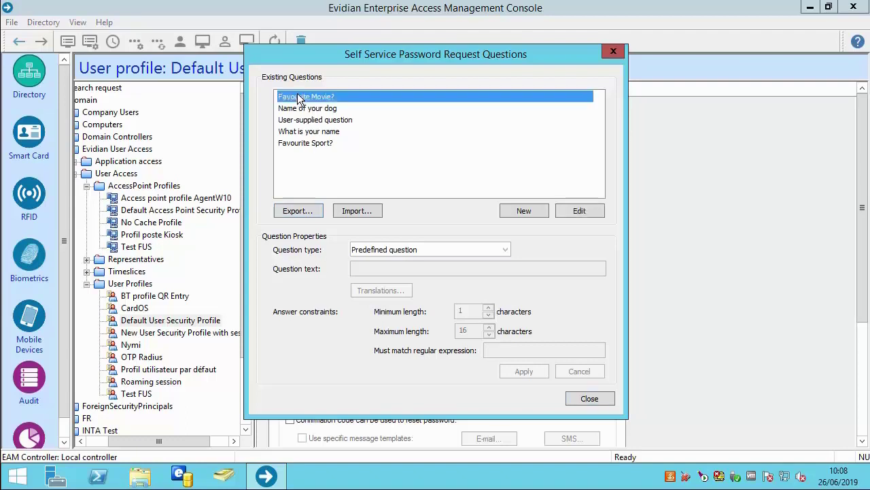
left_click(579, 210)
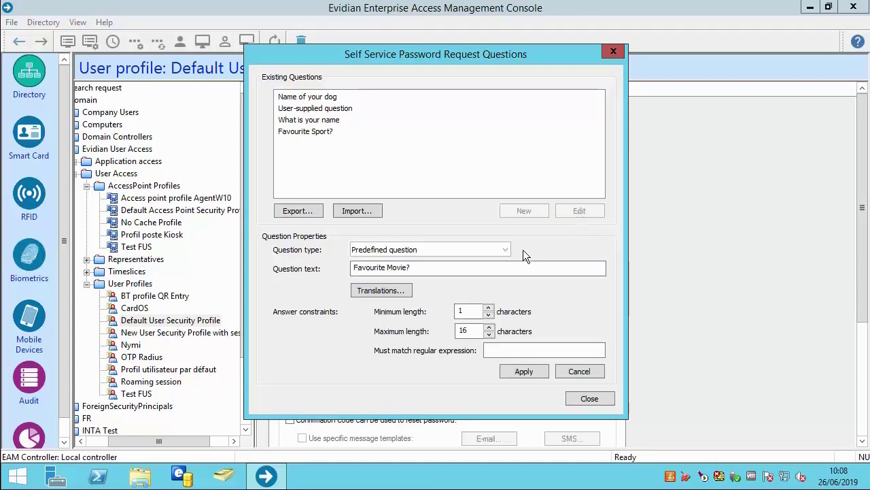
left_click(391, 293)
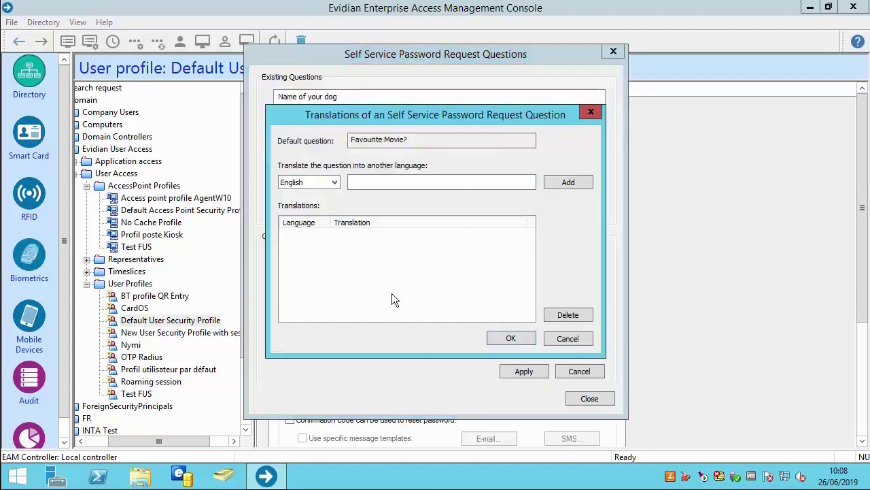
left_click(302, 183)
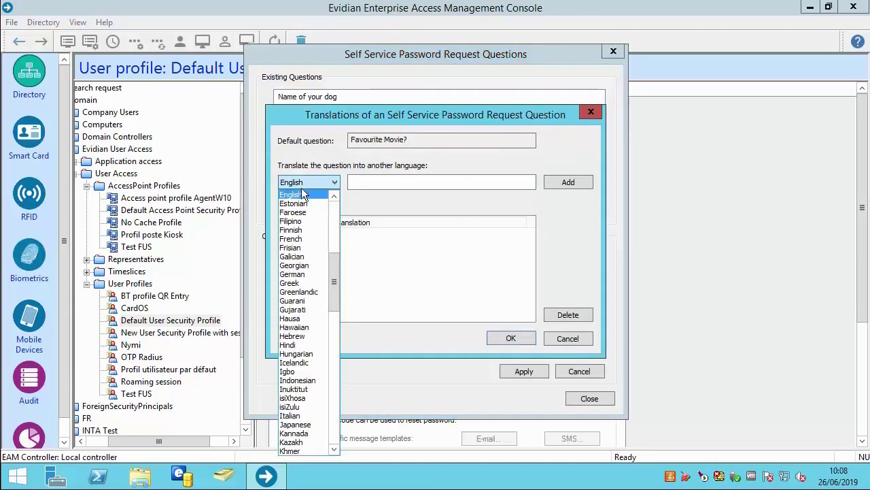
left_click(299, 242)
type("Q")
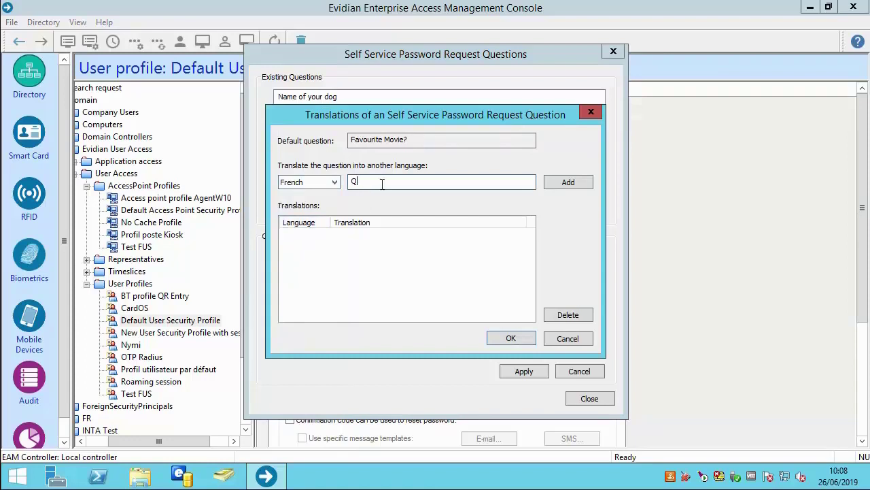
type("uel est votre film préféré")
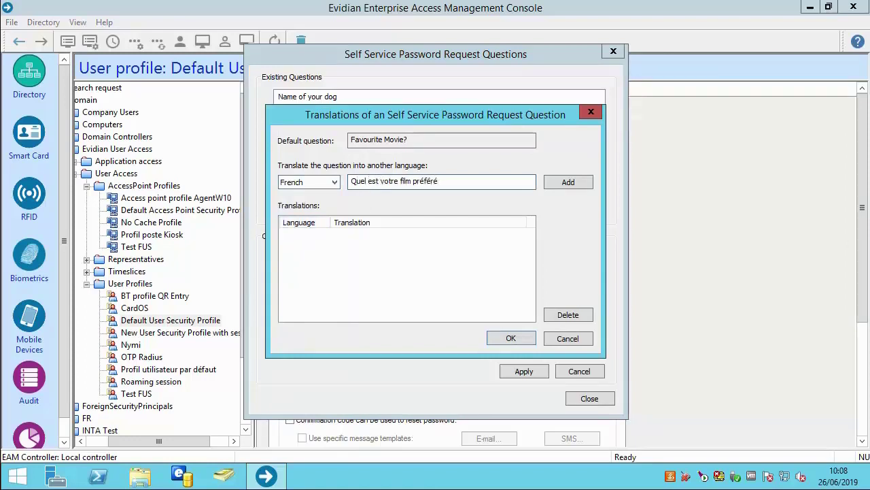
left_click(568, 183)
left_click(511, 338)
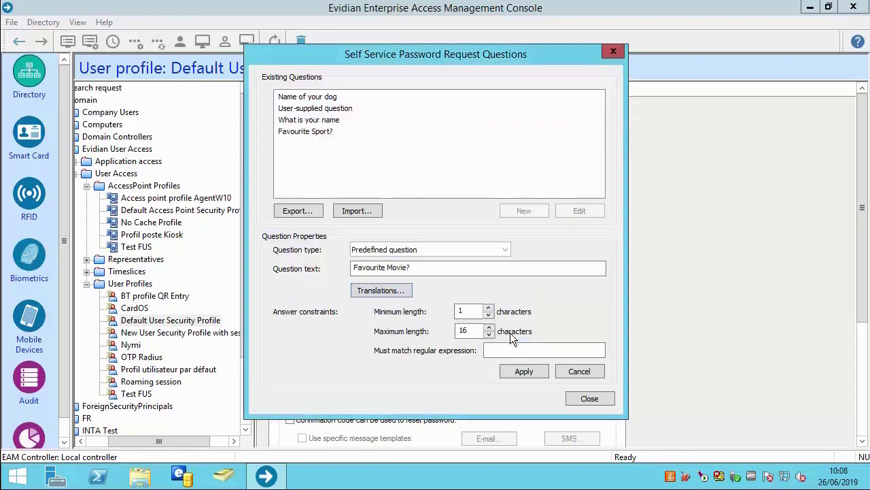
left_click(514, 371)
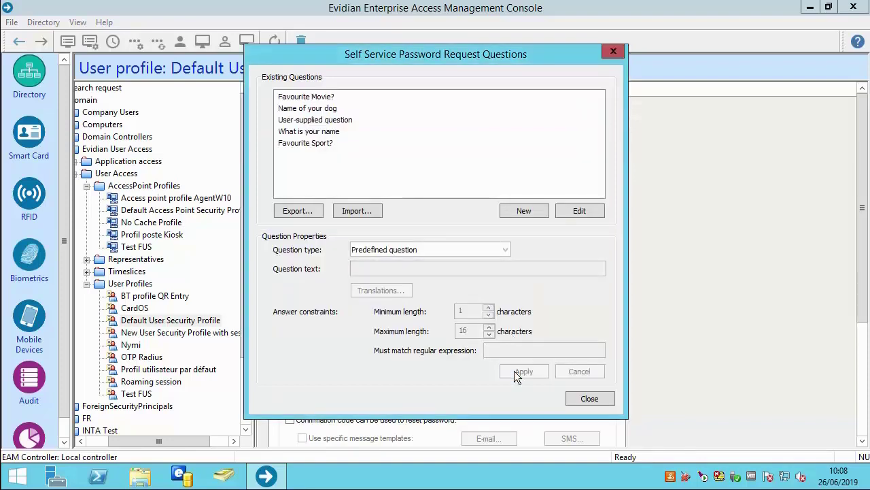
left_click(580, 397)
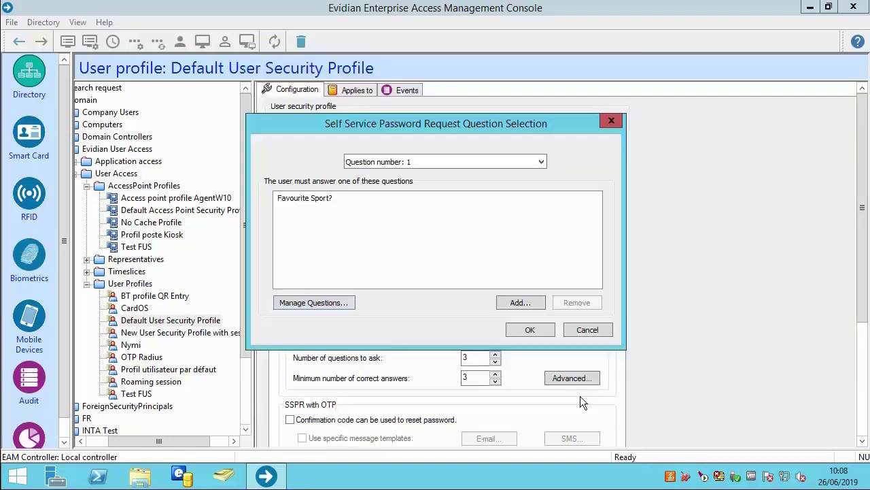
Add the existing question "What is your name" to the choices for question number 2.
left_click(402, 164)
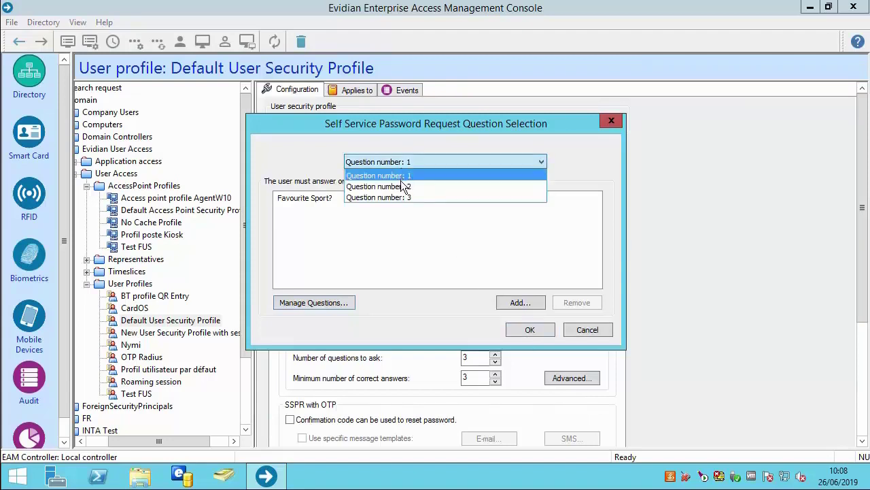
left_click(403, 185)
left_click(513, 302)
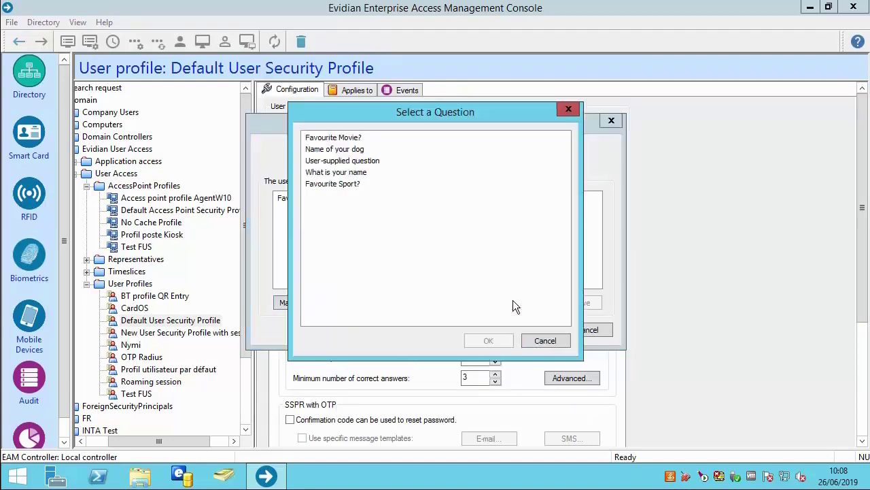
left_click(342, 173)
left_click(479, 342)
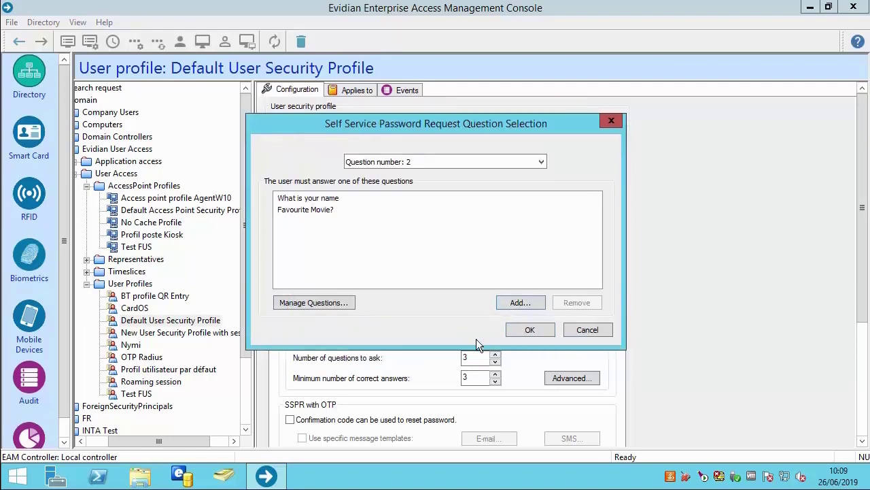
Add the question "What is your name" to the choices for question number 3 and confirm the question selection.
left_click(419, 162)
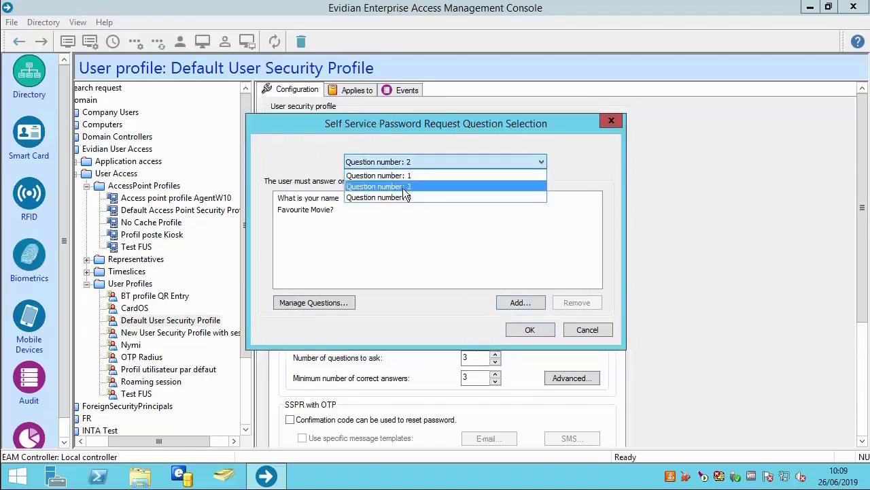
left_click(401, 194)
left_click(515, 303)
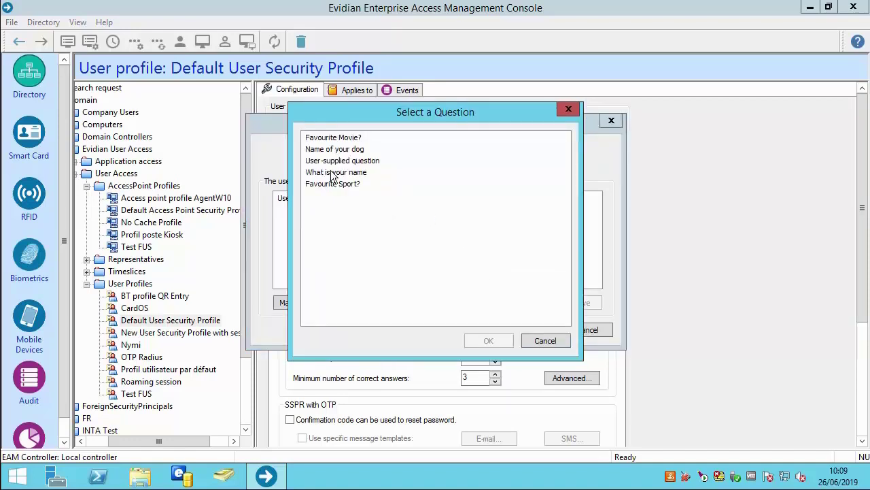
left_click(333, 172)
left_click(483, 340)
left_click(518, 272)
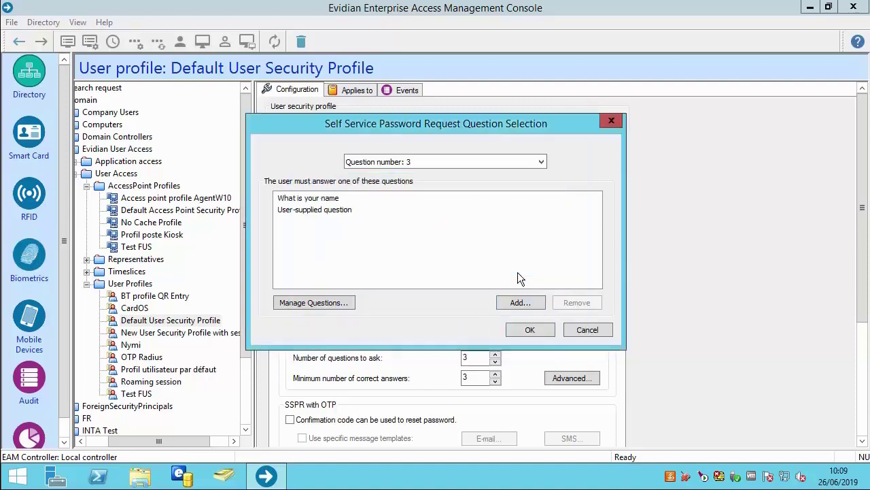
left_click(541, 331)
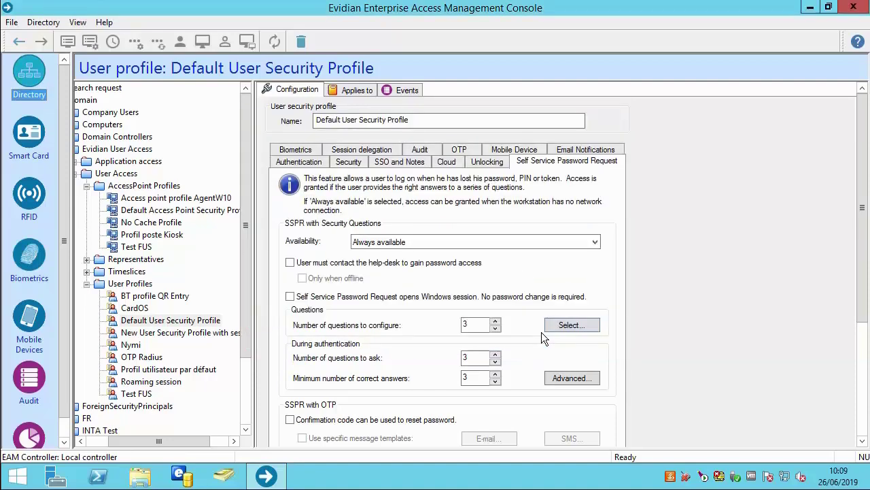
Review and accept the advanced Self Service Password Request policy, and apply the changes to the Default User Security Profile.
left_click(560, 380)
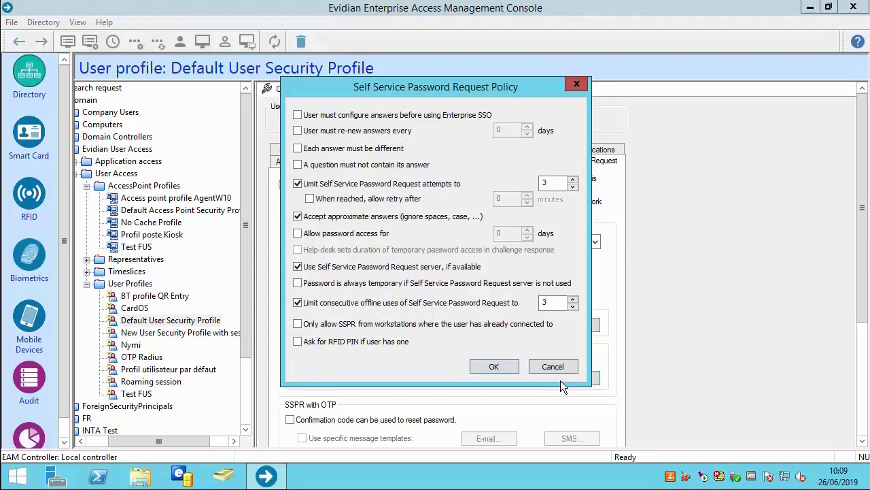
left_click(510, 367)
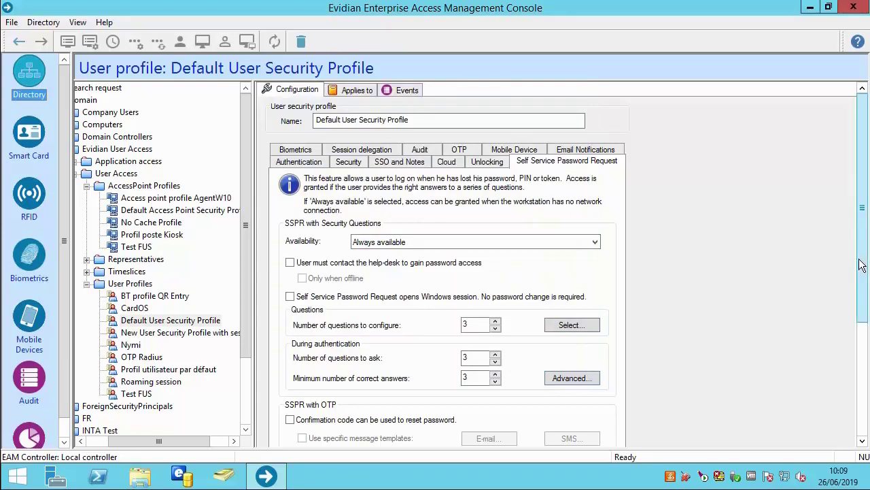
scroll(862, 265, "down", 3)
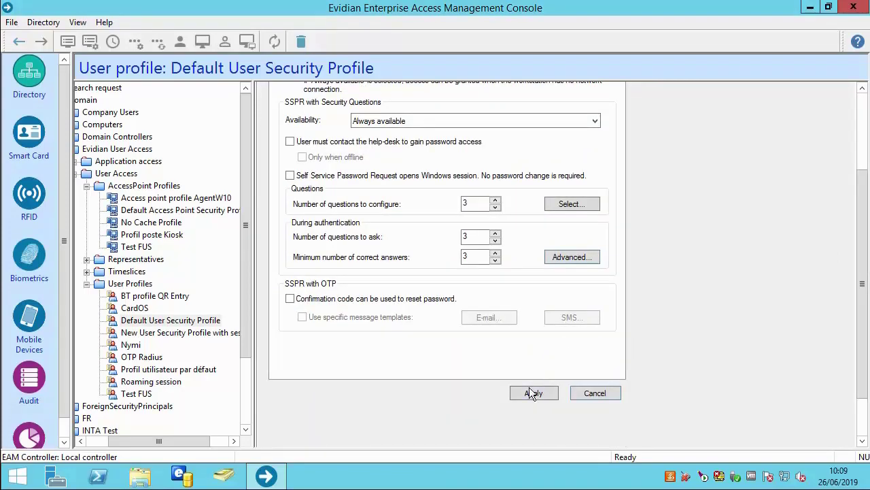
left_click(533, 393)
left_click(471, 273)
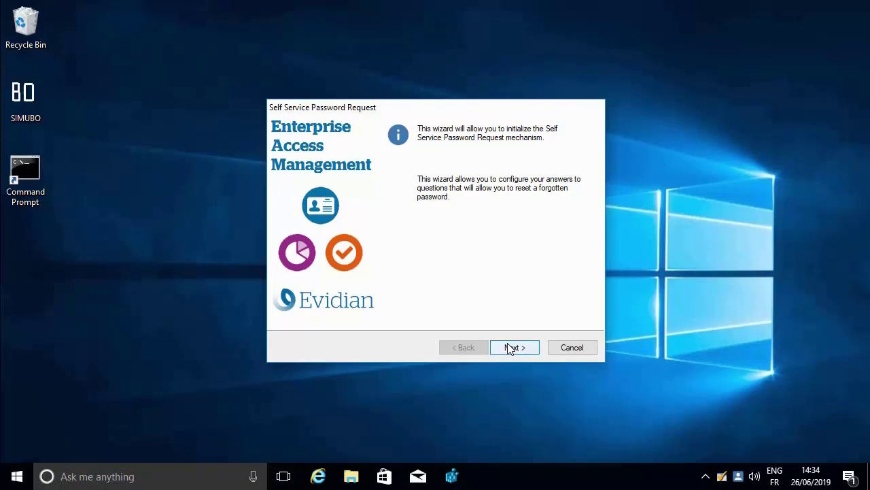
Start the Self Service Password Request wizard and submit the security answer to "Favourite Sport?" for question 1, with the answer revealed.
left_click(510, 348)
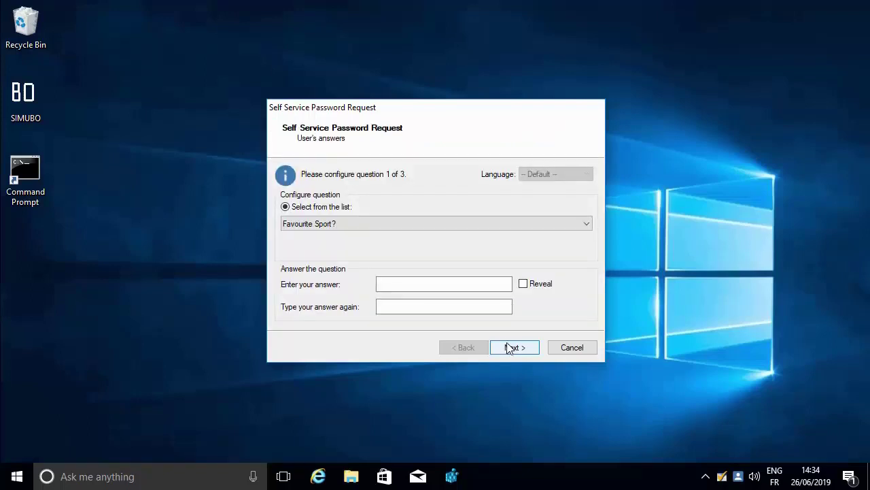
left_click(443, 284)
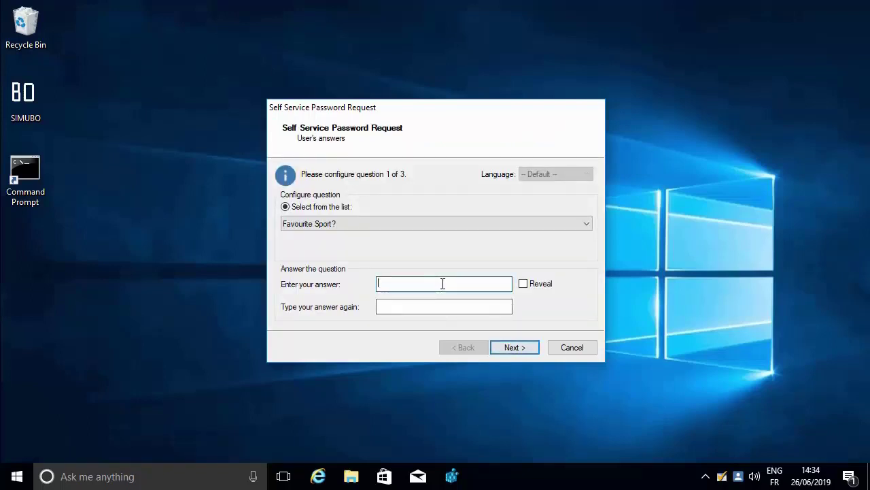
type("••••••")
left_click(523, 284)
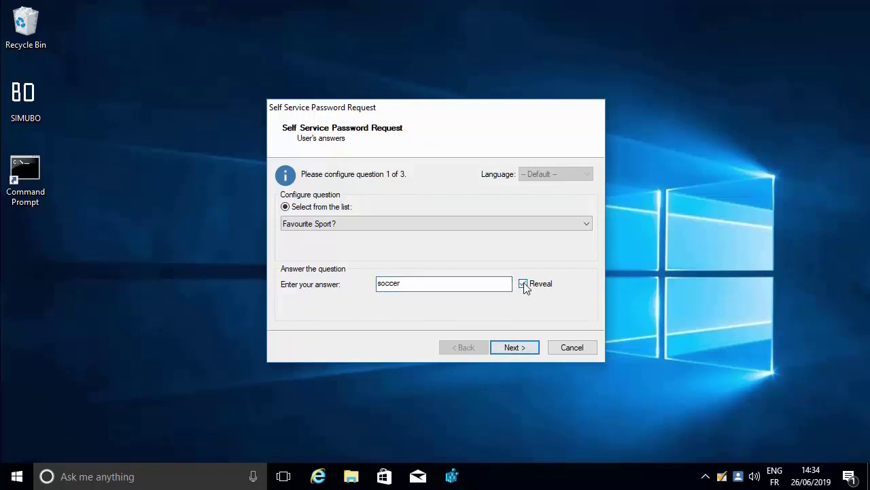
left_click(510, 347)
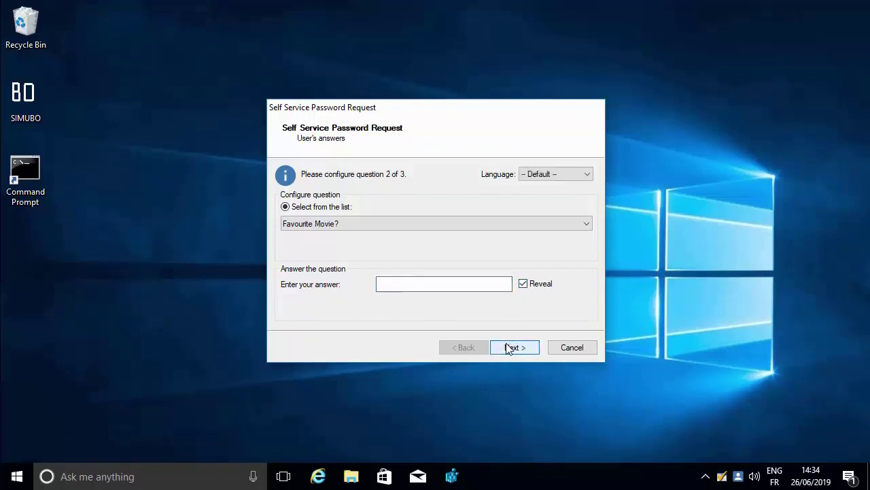
Choose "What is your name" as the security question for question 2.
left_click(362, 230)
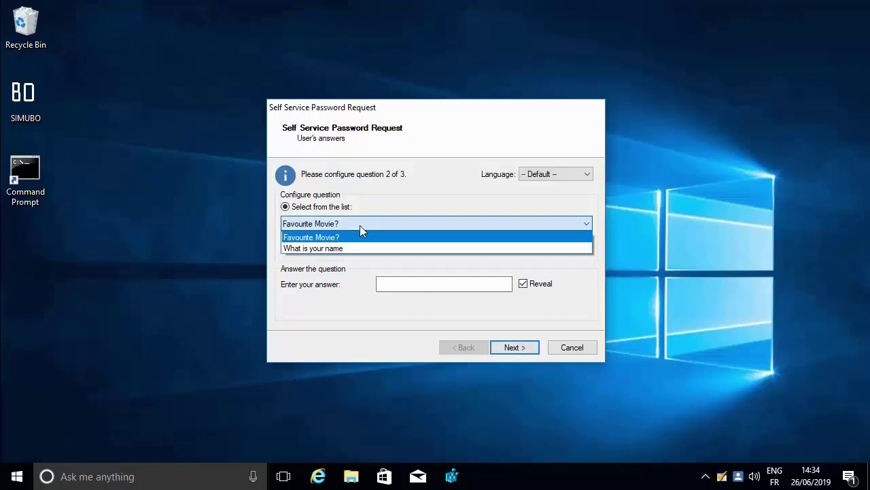
left_click(360, 249)
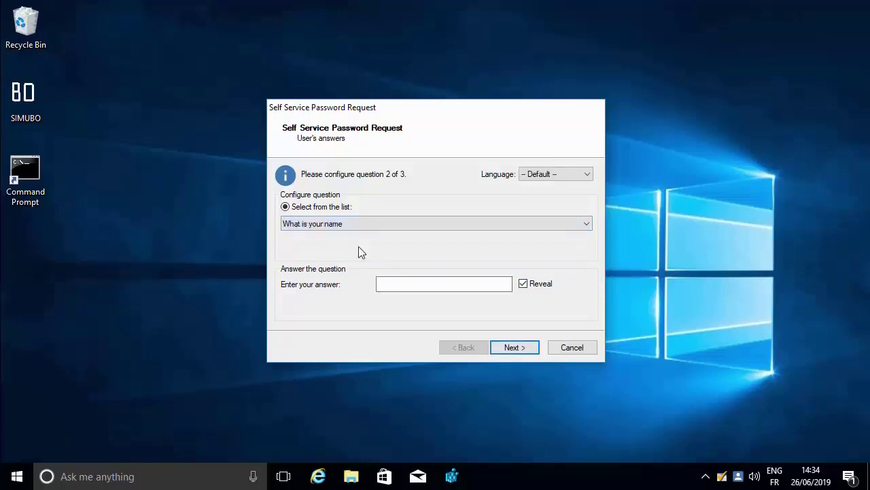